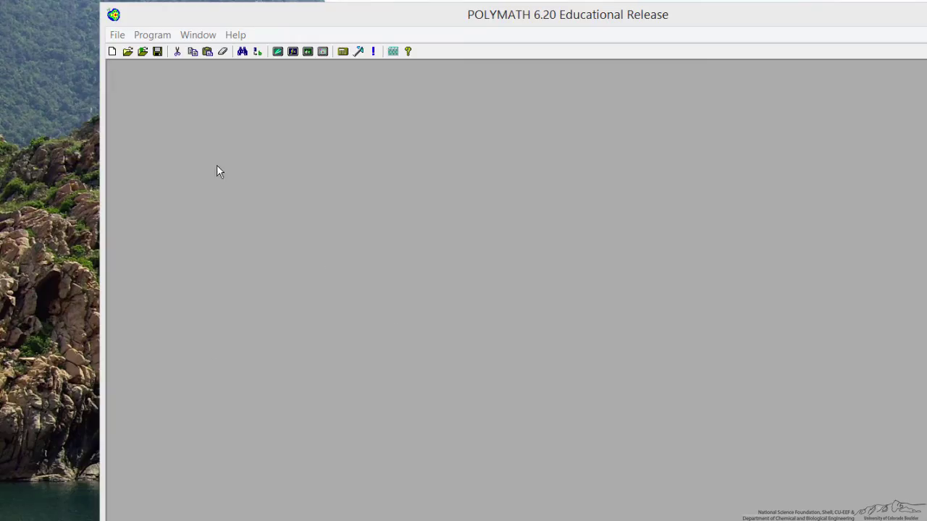
- Launch the NLE Nonlinear Equations solver from the Program menu list
left_click(154, 37)
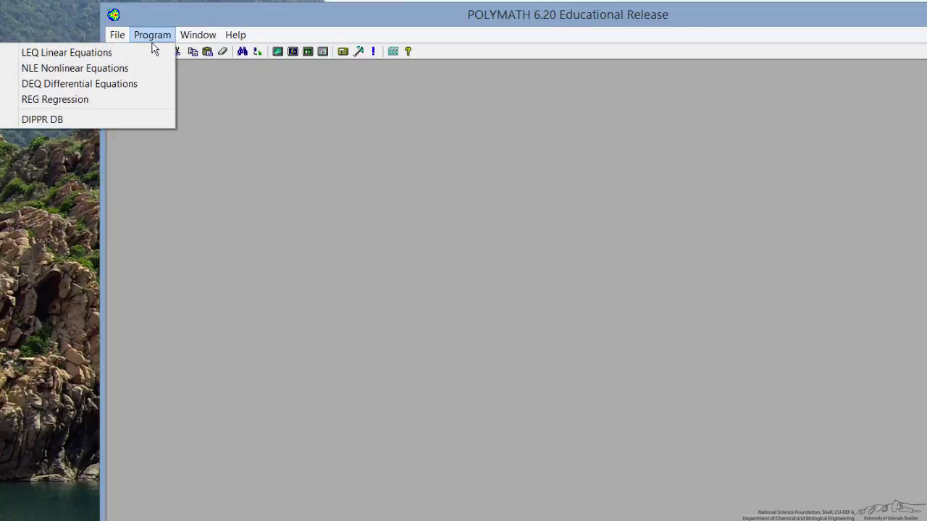
left_click(116, 68)
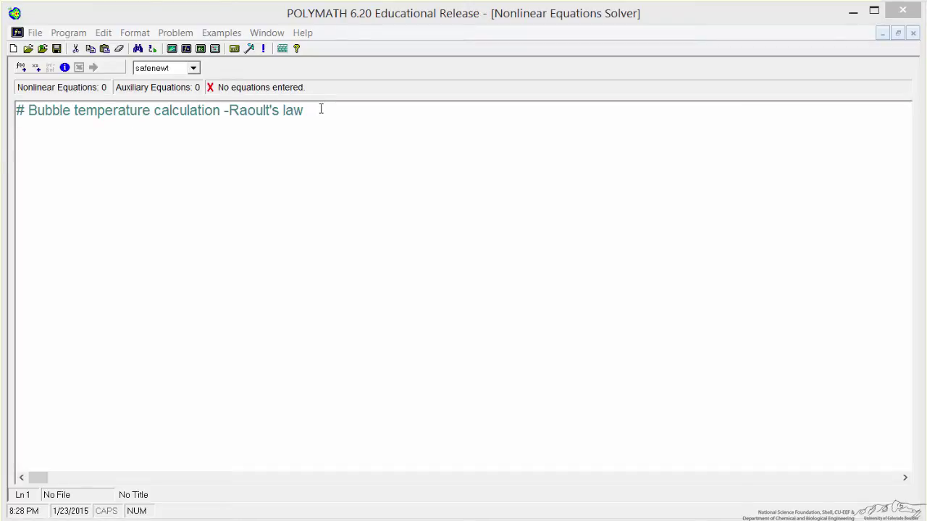
- Below the comment, enter f(Temp) = 1-y1-y2 with initial guess Temp(0) = 60
key("Return")
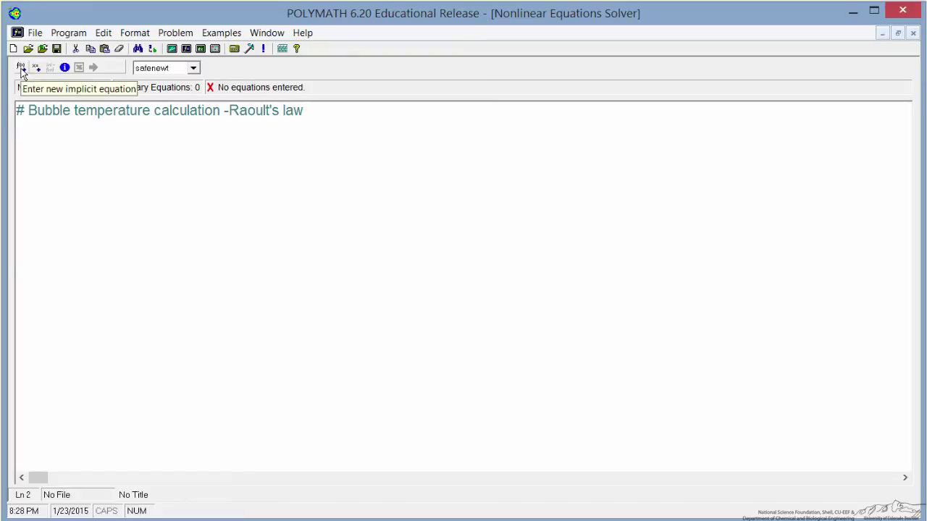
left_click(21, 68)
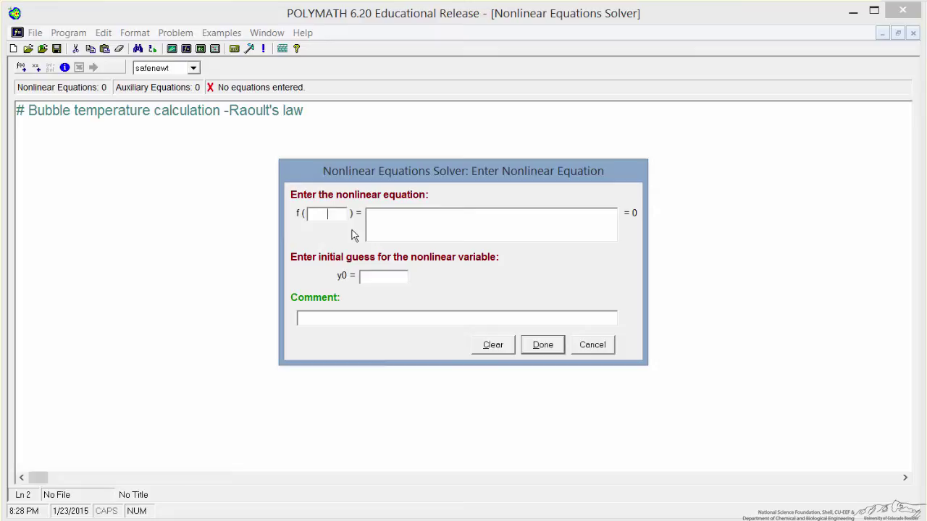
type("Temp")
type("60")
type("1-")
type("y")
type("1-y2")
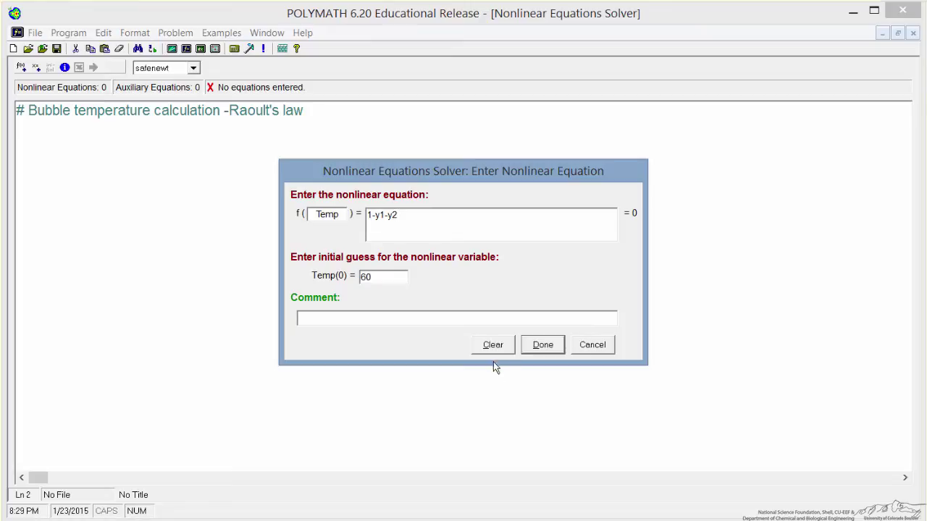
left_click(544, 346)
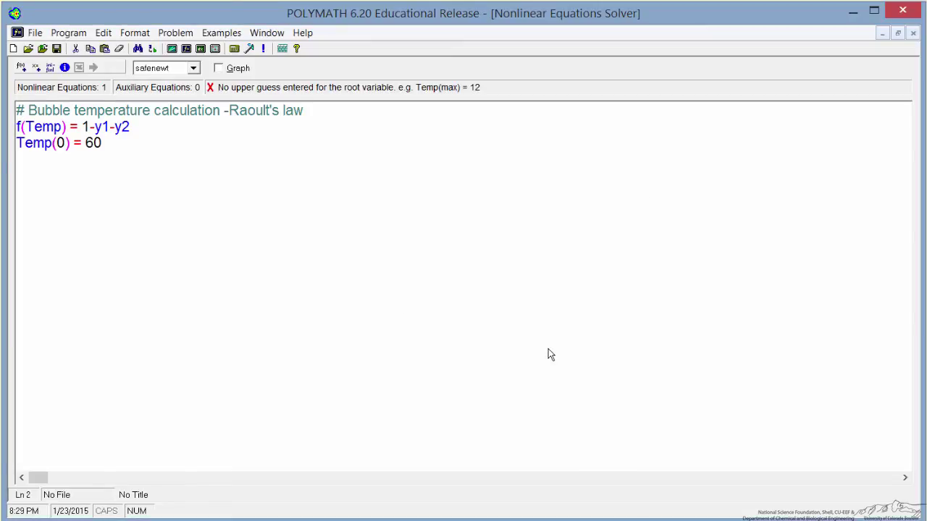
- Enter f(y2) = x2*P2sat-y2*P with guess y2(0) = 0.5, then indent the Temp(0) line
left_click(21, 67)
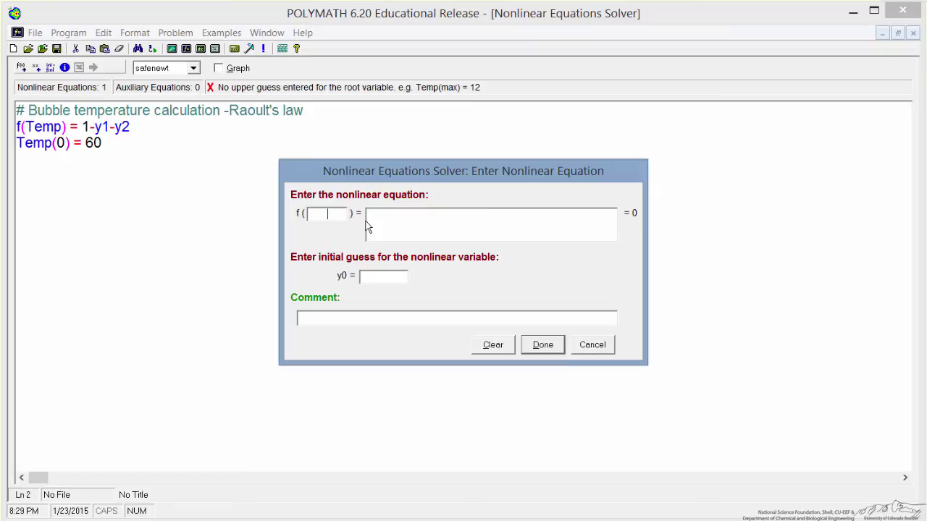
type("y2")
type("x2")
type("*P2s")
type("at")
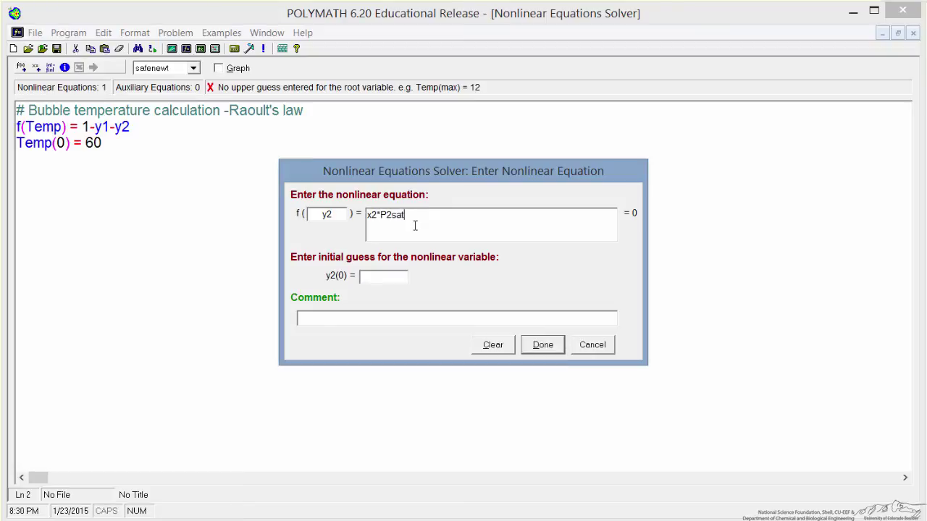
type("-")
type("y")
type("2")
type("*P")
type("0.")
type("5")
left_click(543, 345)
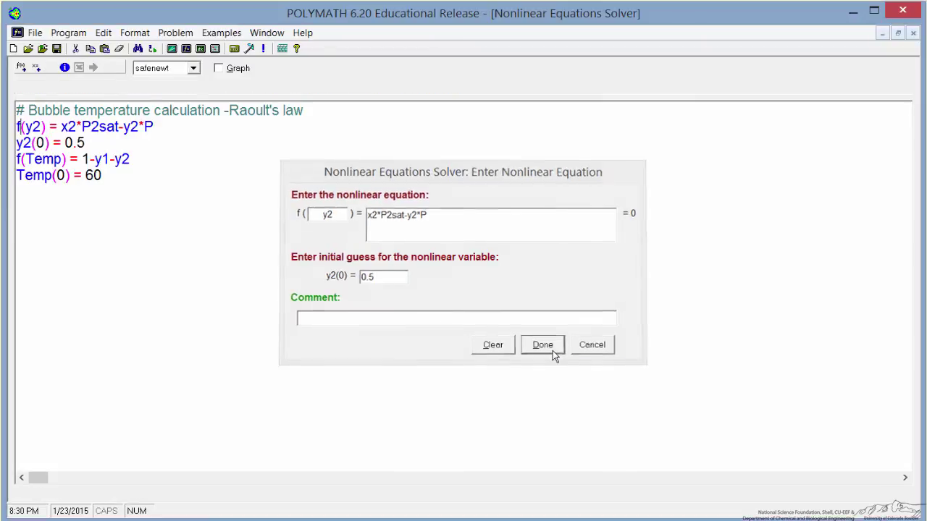
left_click(20, 175)
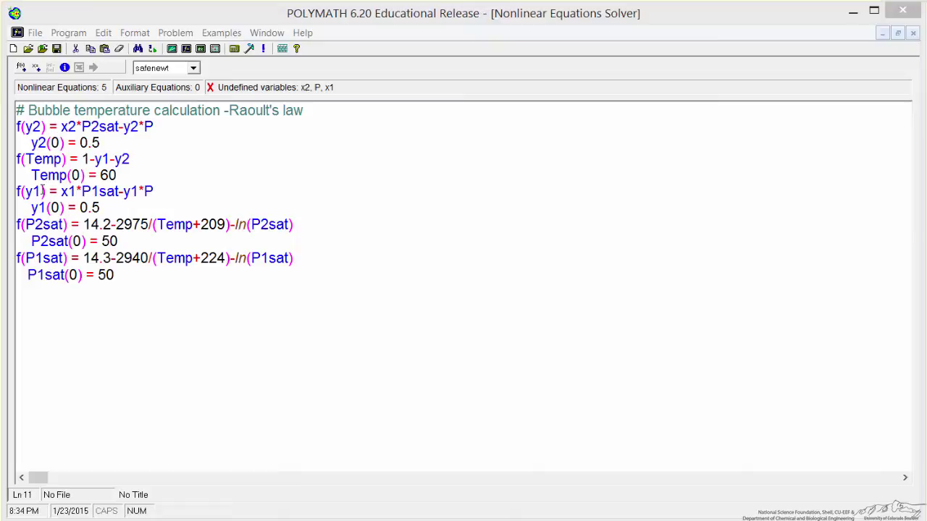
- Mark y1 in the f(y1) equation, then mark P2sat in the f(P2sat) equation
left_click_drag(42, 191, 26, 191)
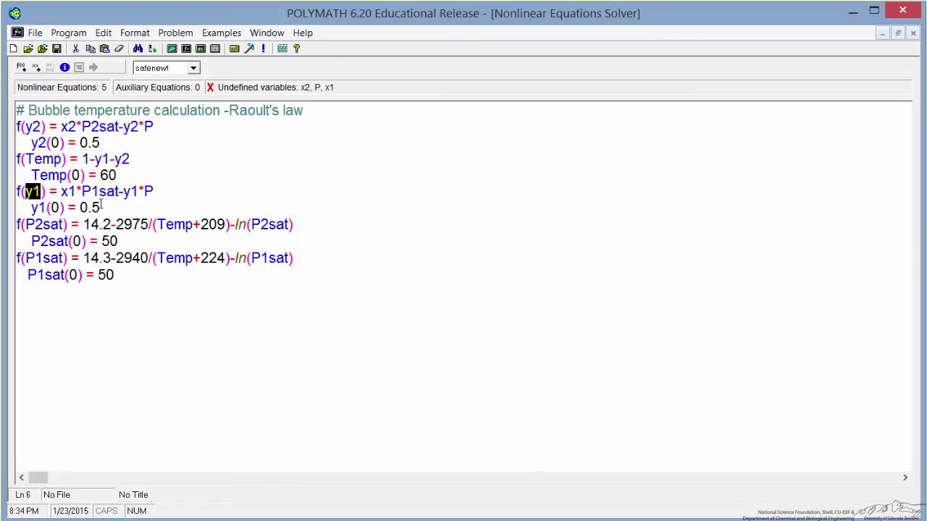
left_click(65, 225)
left_click_drag(65, 225, 29, 228)
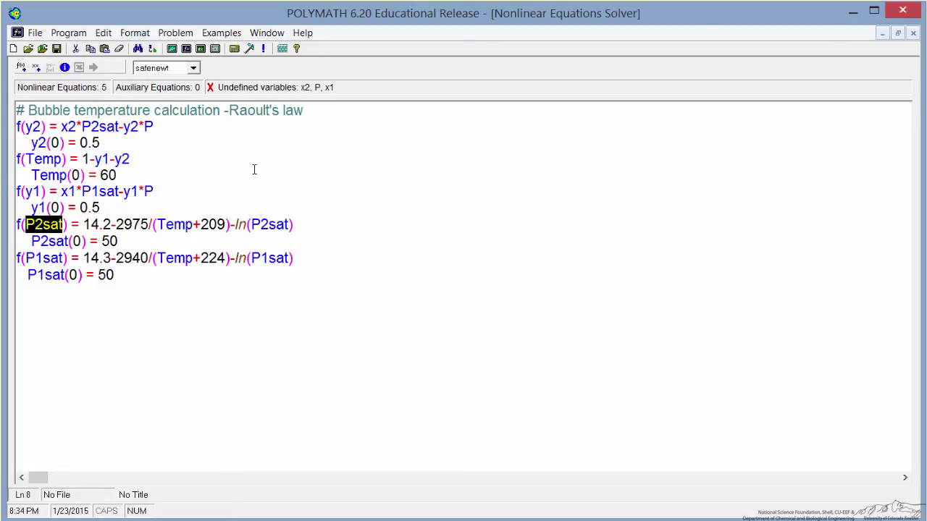
- After P1sat(0) = 50, add x1=0.40, x2 =0.60 and P =70 on separate lines
left_click(119, 281)
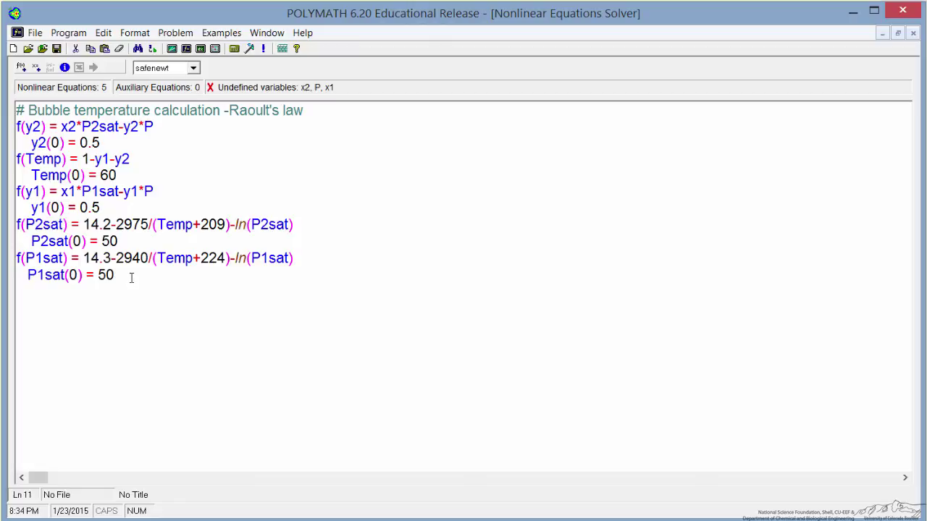
key("Return")
key("Return")
type("x1=0.40")
key("Return")
type("x2 =")
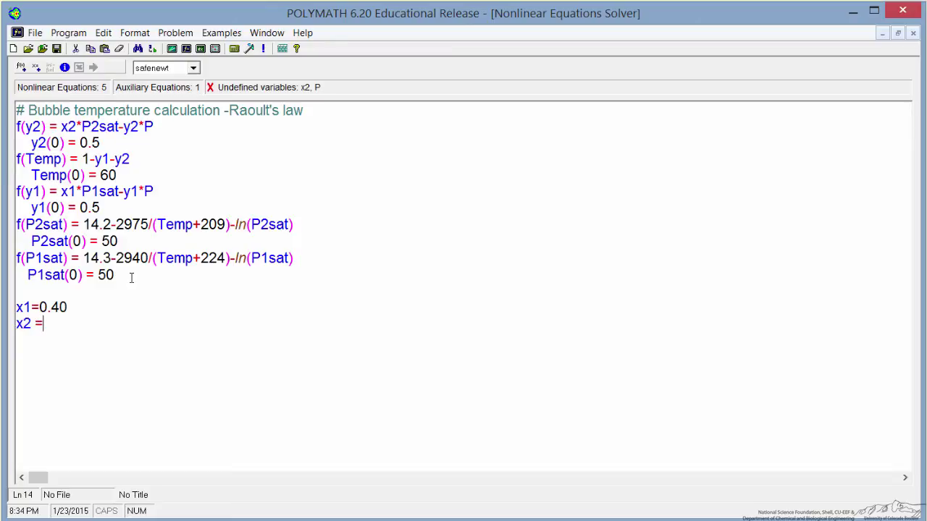
type("0.60")
key("Return")
type("P =70")
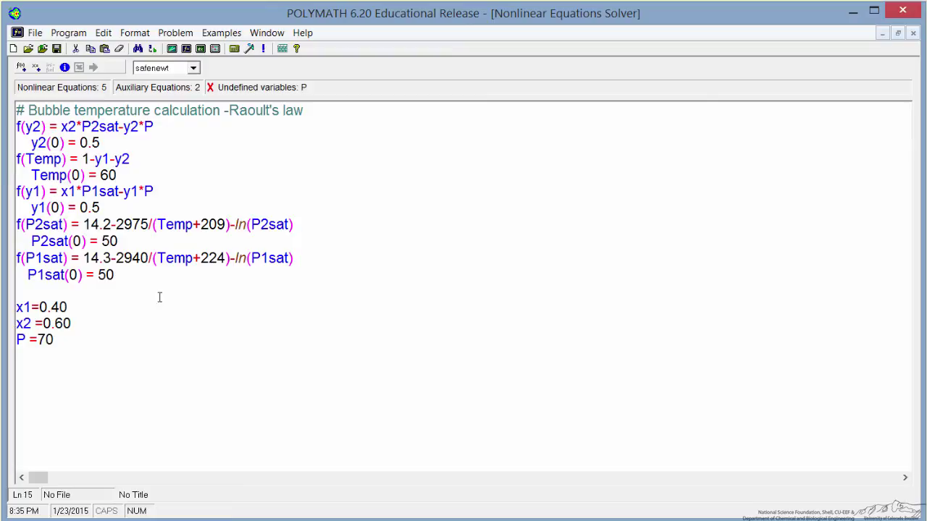
key("Return")
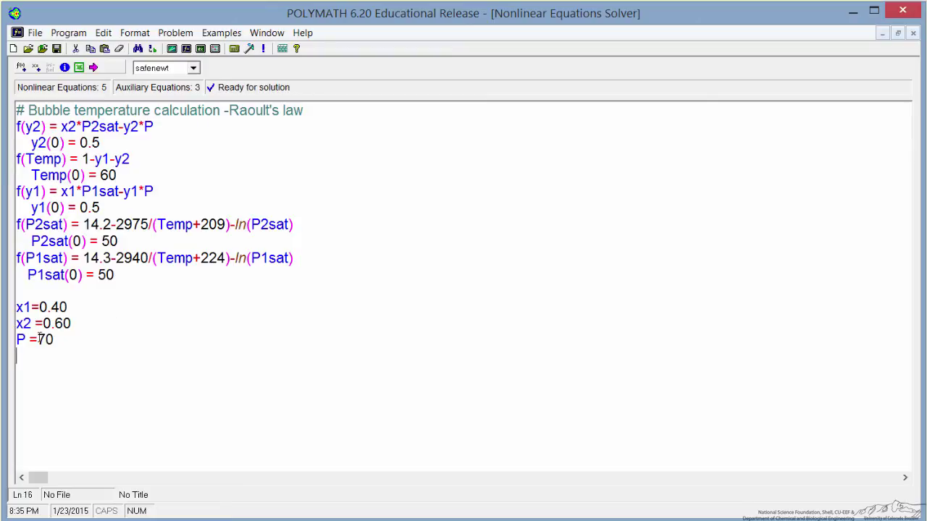
- Solve the system and bring the solution report into view, showing Temp = 79.66925
left_click(93, 67)
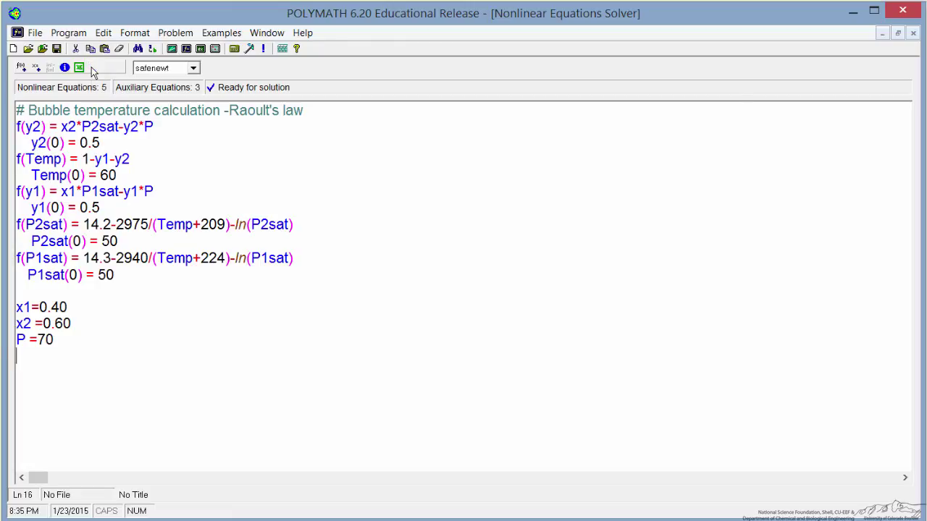
left_click_drag(368, 79, 428, 29)
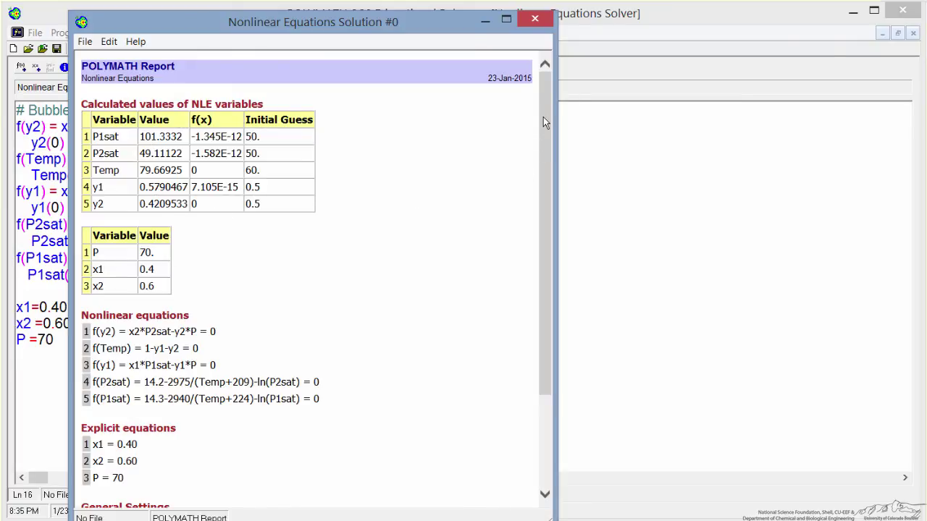
left_click_drag(543, 117, 544, 166)
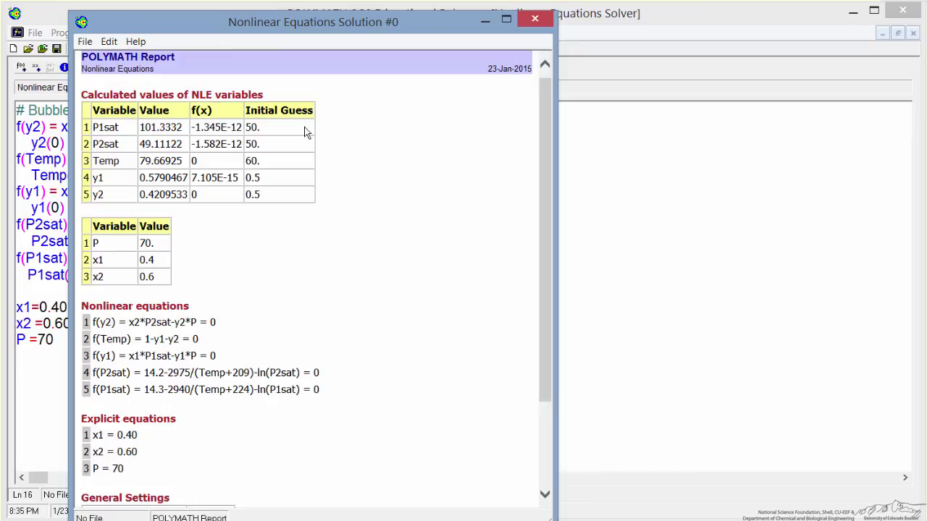